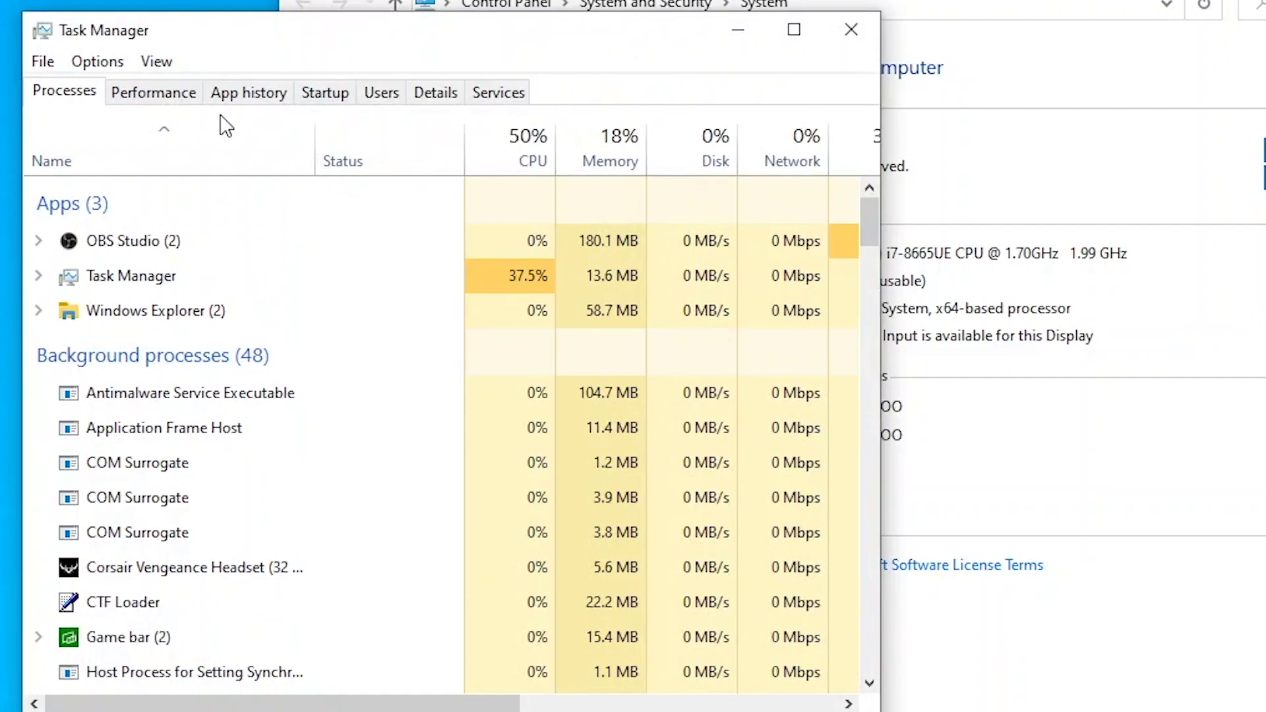
- Show Task Manager's CPU performance page: i7-8665UE, 4 cores, 8 logical processors
click(153, 92)
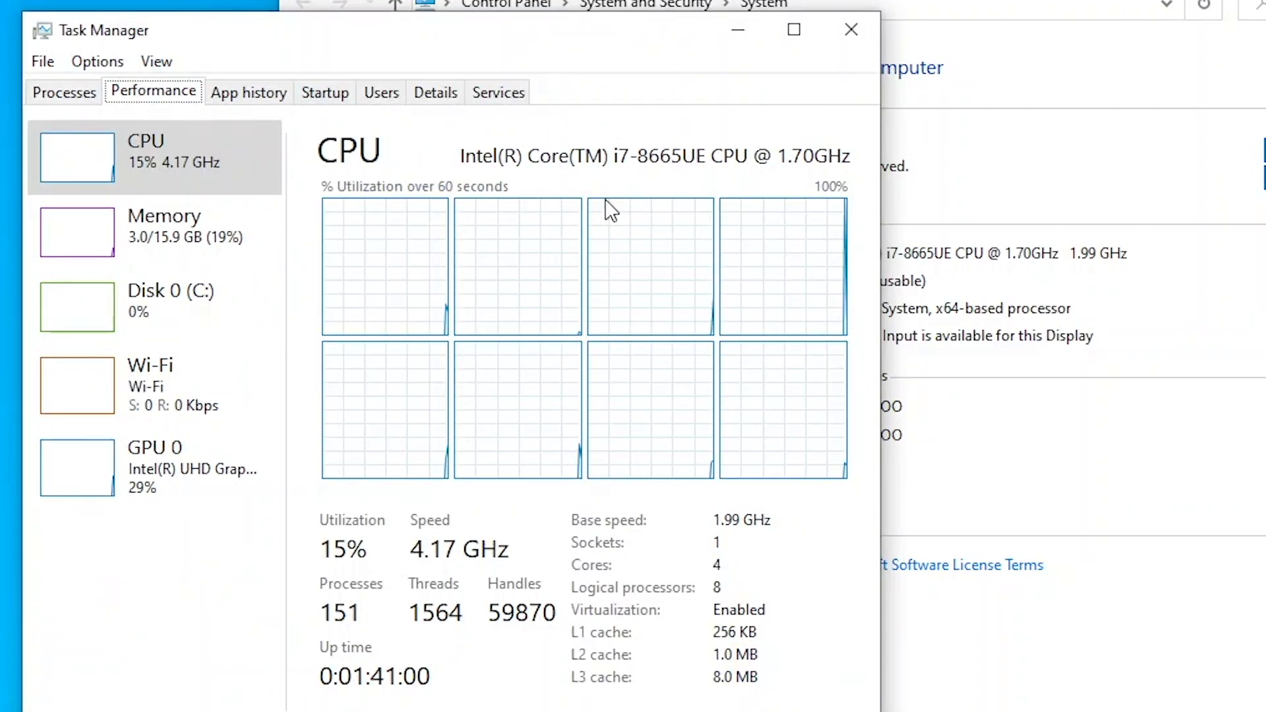